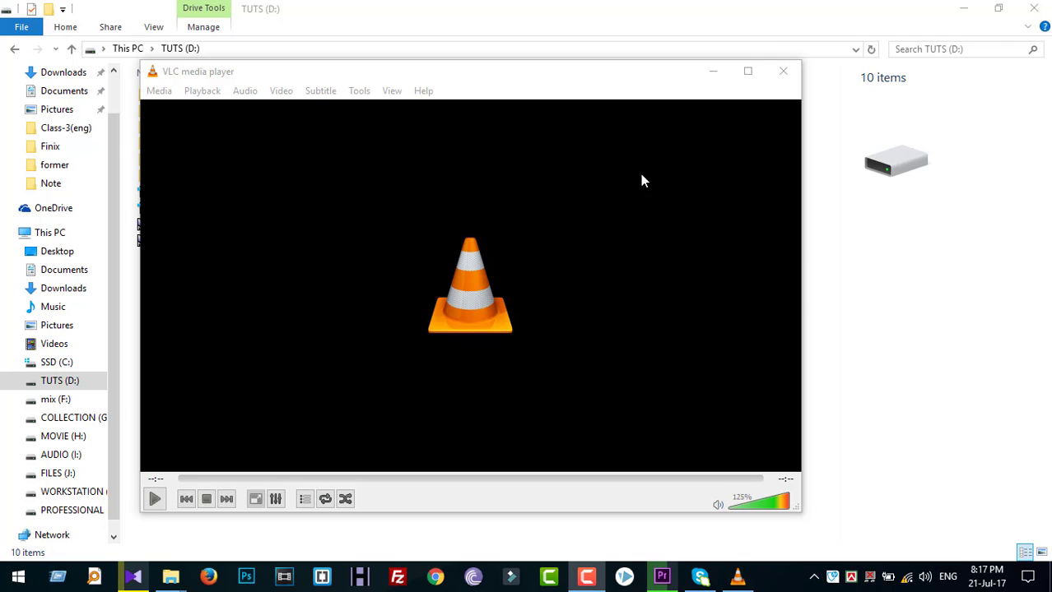
click(712, 71)
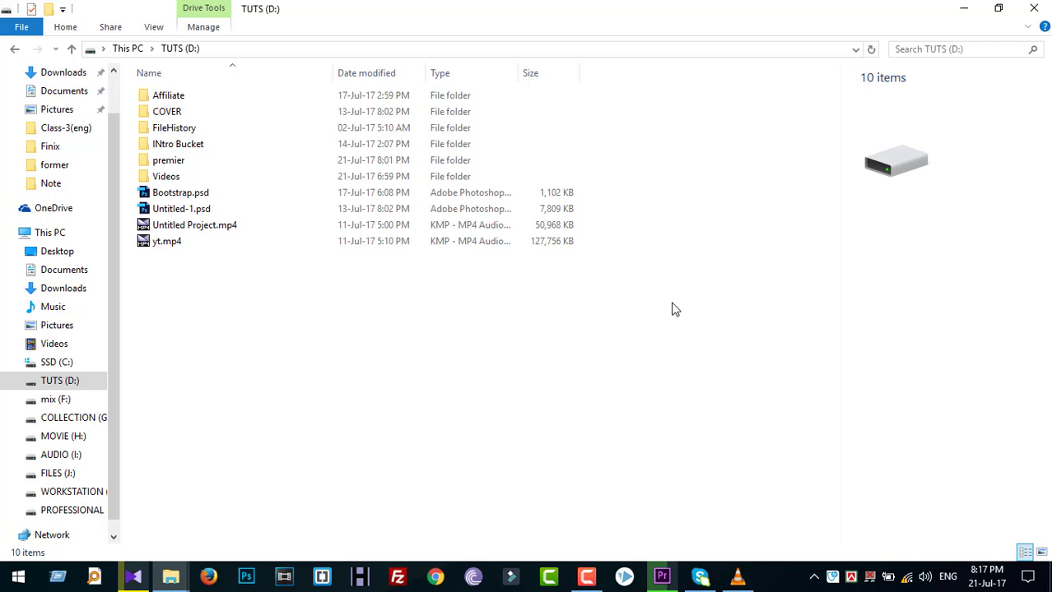
click(737, 576)
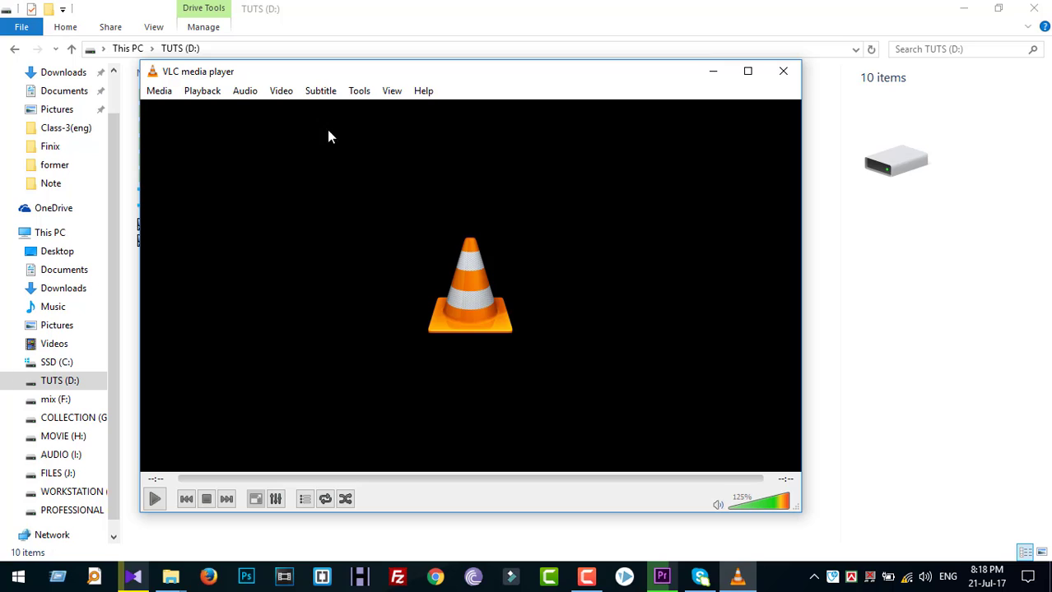
drag(502, 71, 481, 75)
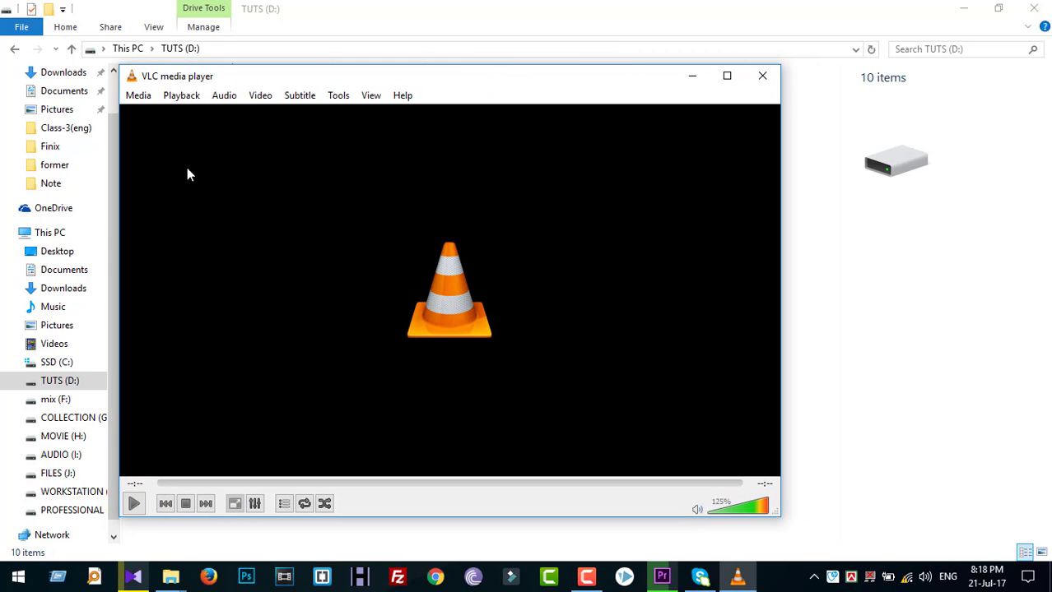
Start a media conversion and select yt.mp4 on the TUTS (D:) drive as the file to add.
click(138, 96)
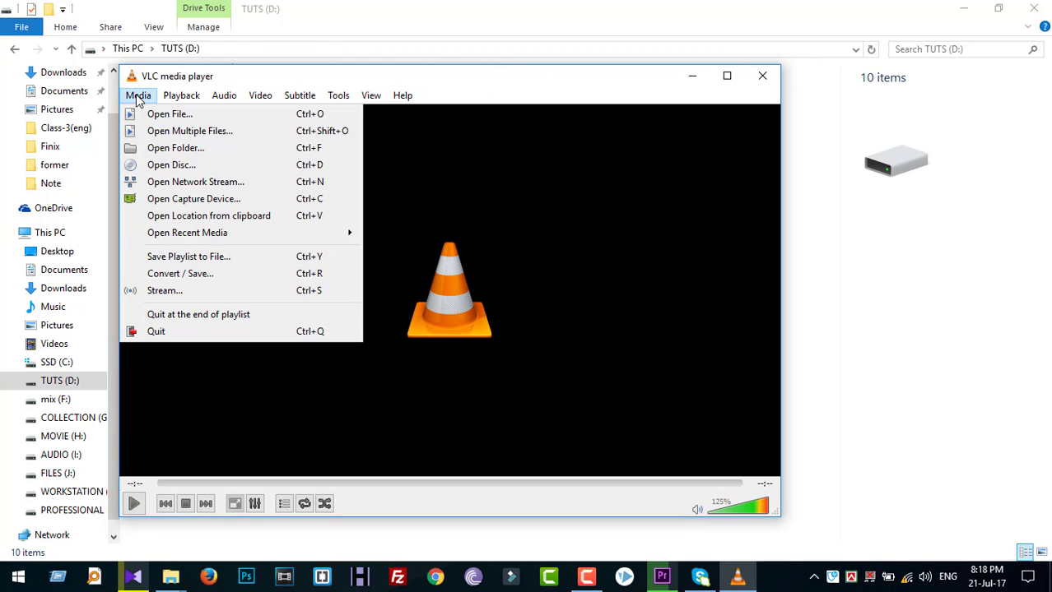
click(188, 274)
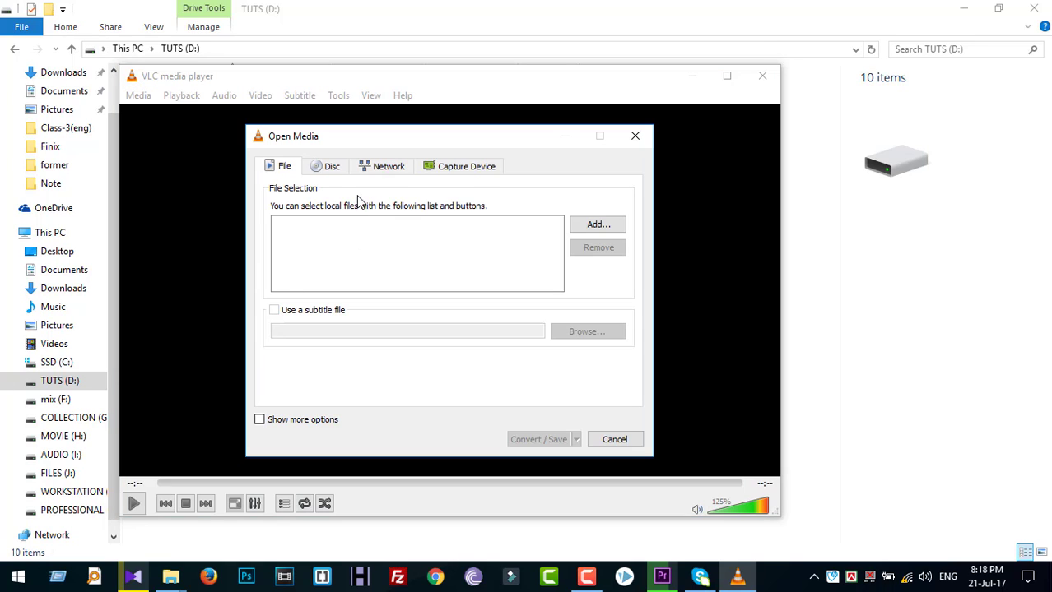
click(599, 233)
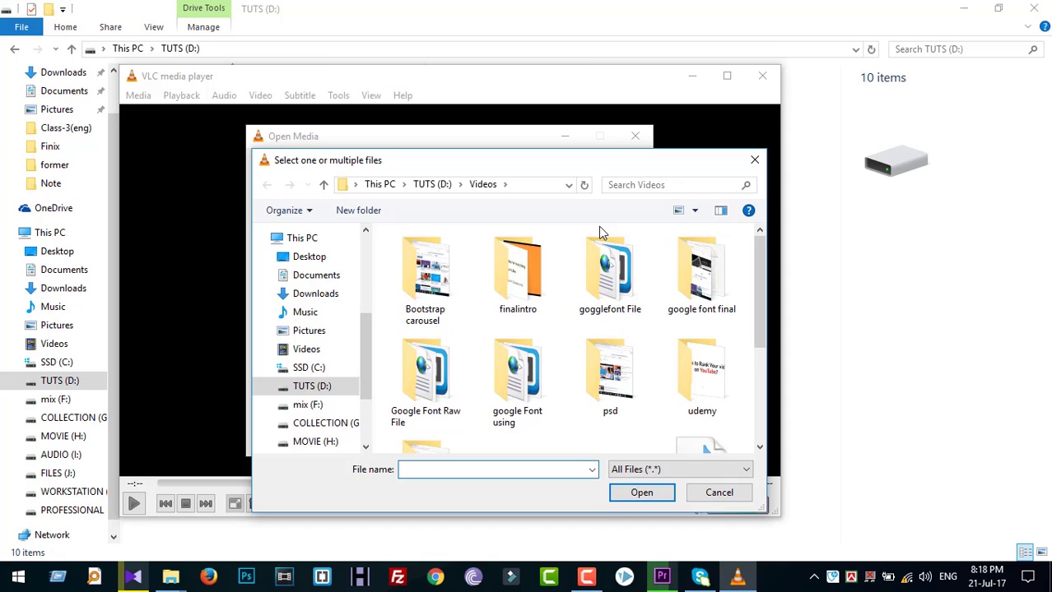
scroll(521, 329, down, 3)
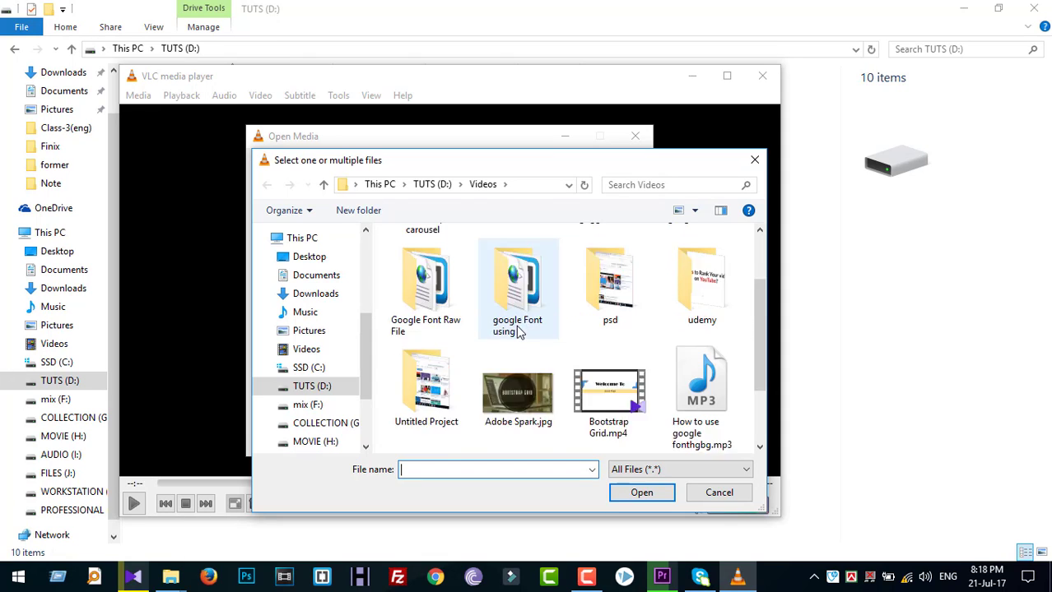
click(432, 186)
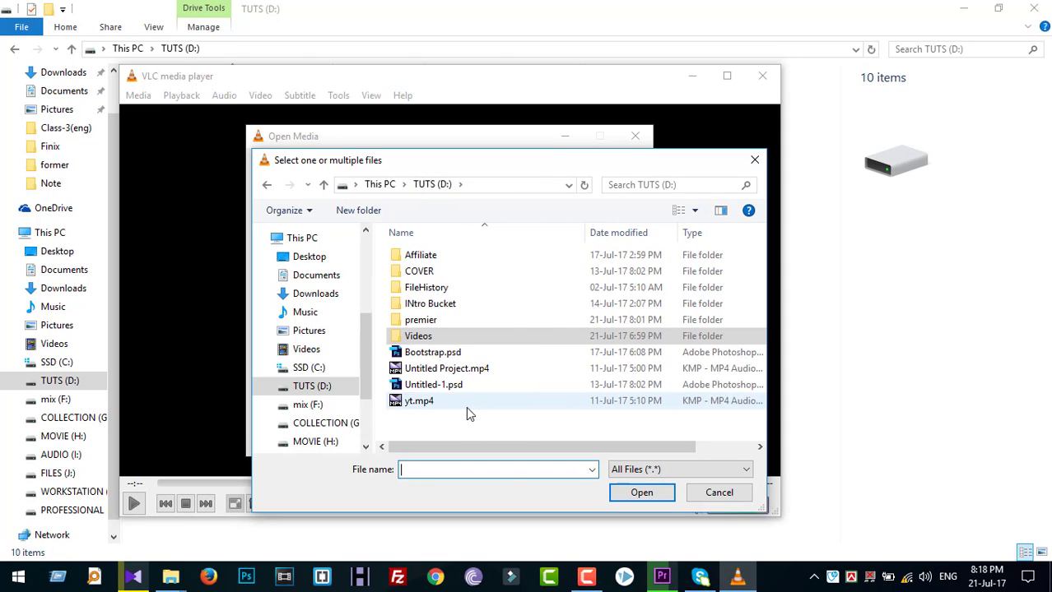
drag(525, 448, 547, 451)
click(414, 402)
Switch to File Explorer to examine the size and frame dimensions of yt.mp4, and return to VLC's file selection.
click(428, 530)
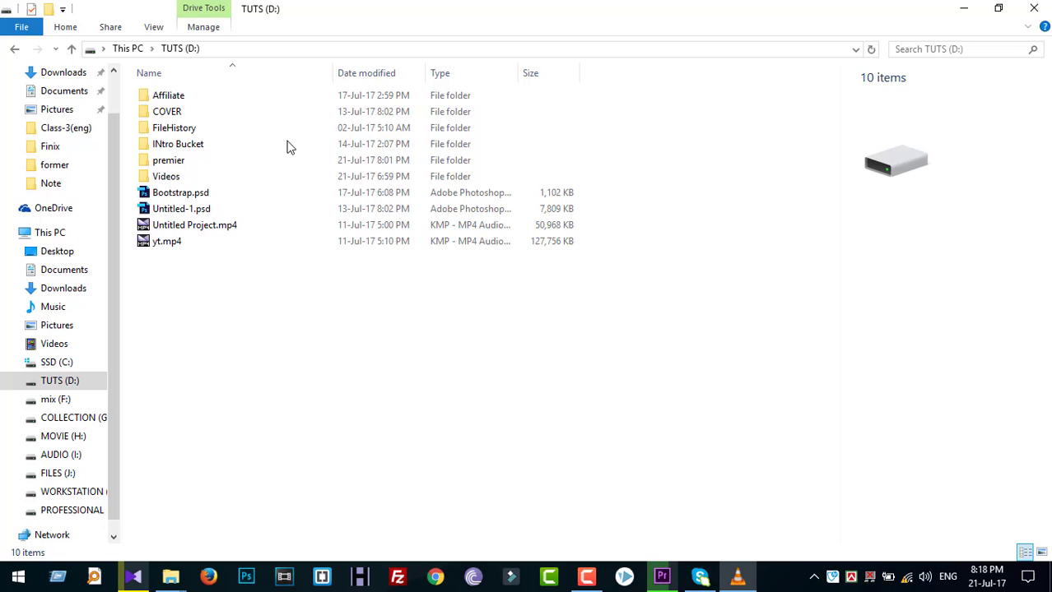
click(150, 247)
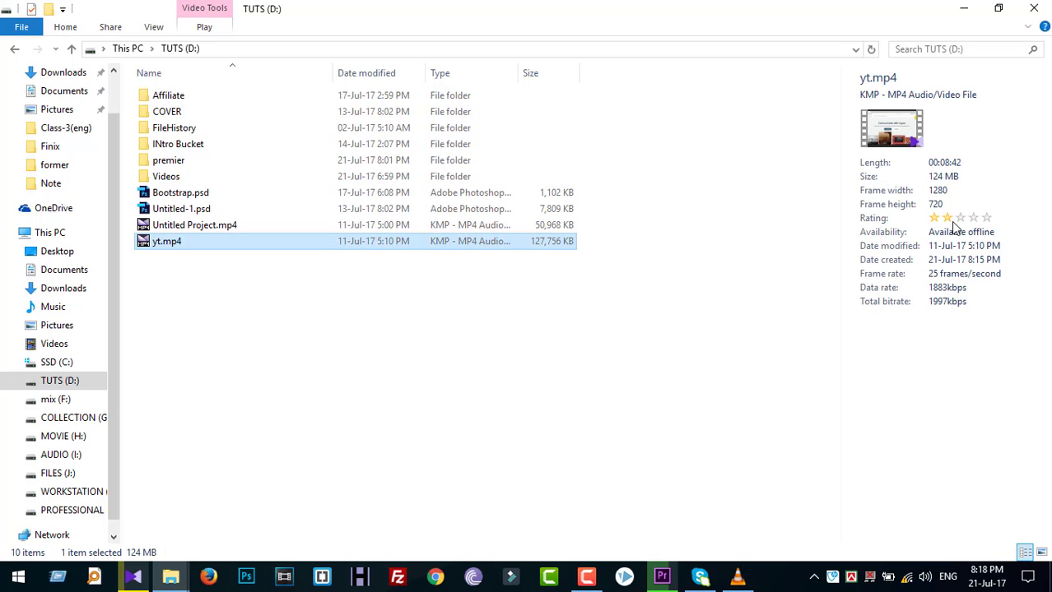
click(736, 578)
Add the selected yt.mp4 to the list of files to convert, leaving its path unedited.
drag(551, 447, 493, 447)
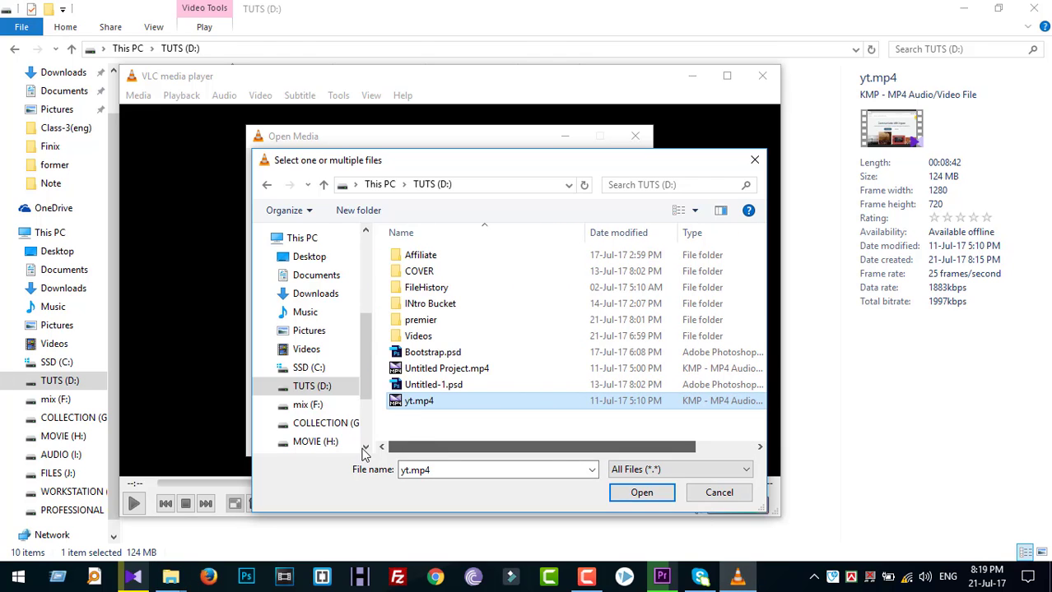
click(655, 494)
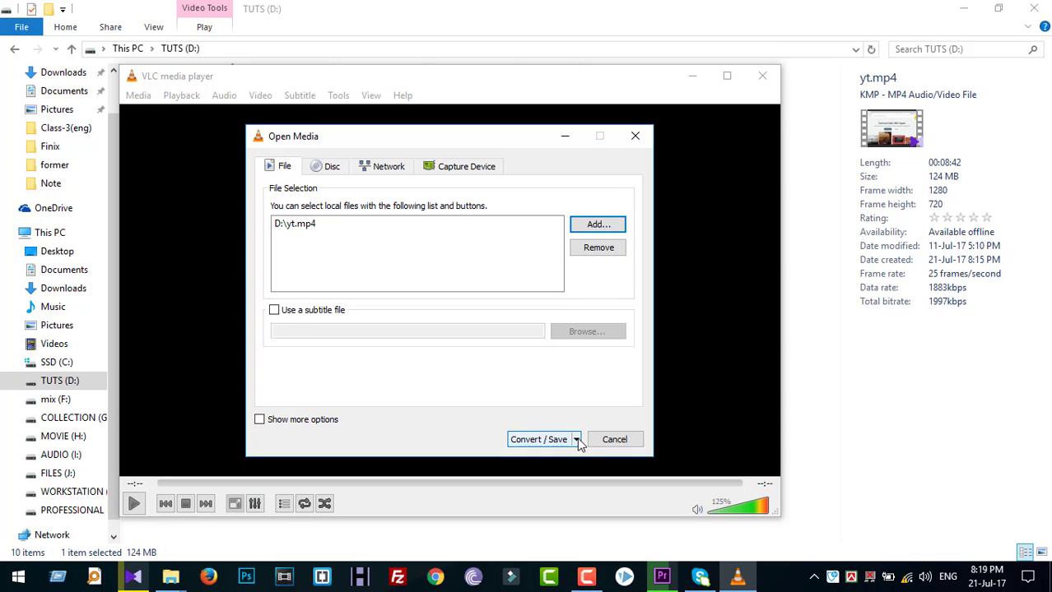
double_click(309, 225)
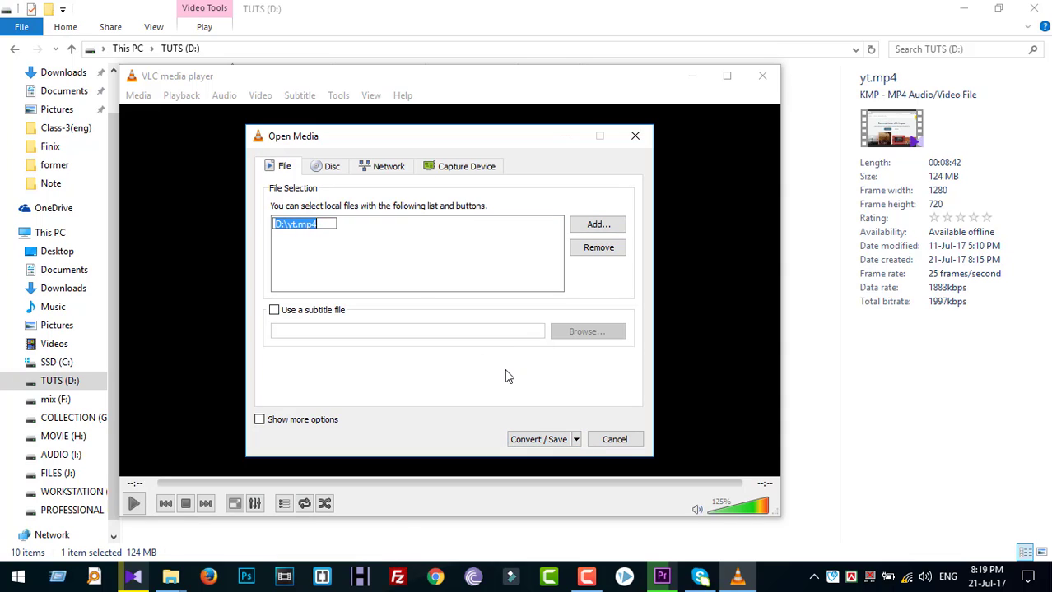
click(299, 225)
click(380, 238)
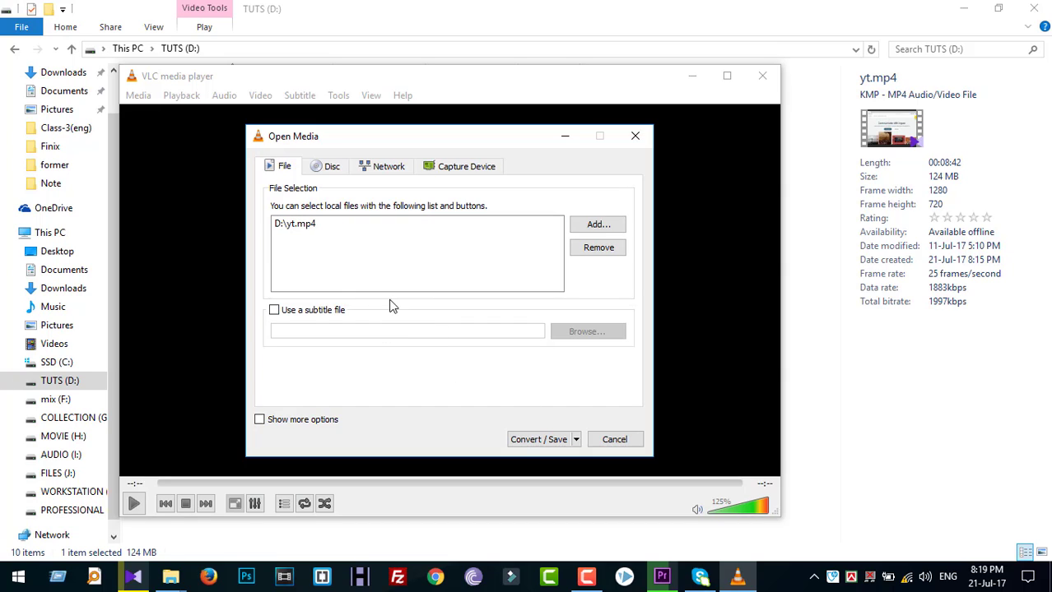
click(274, 310)
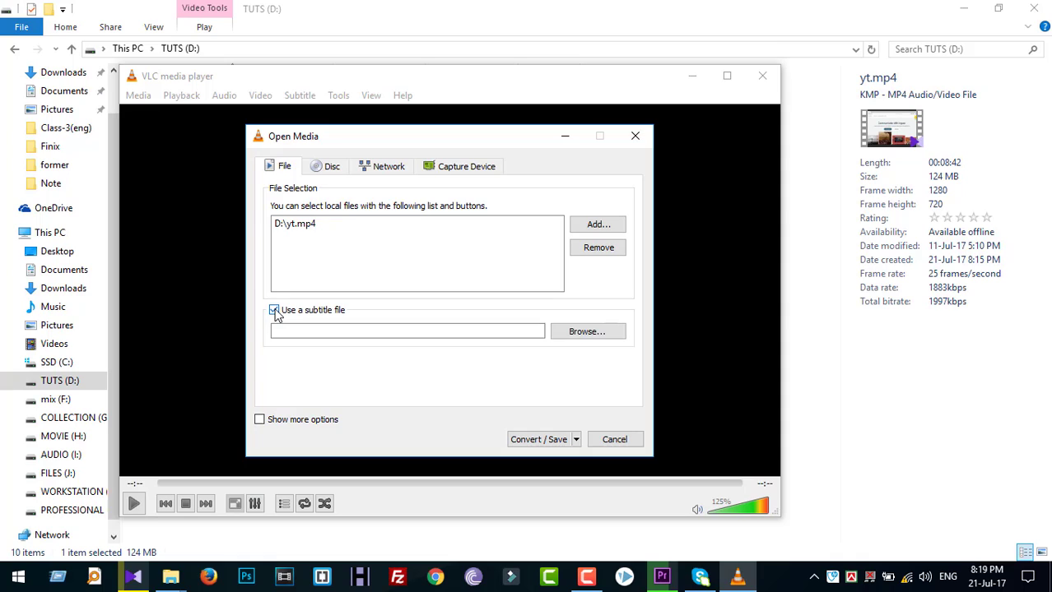
click(274, 310)
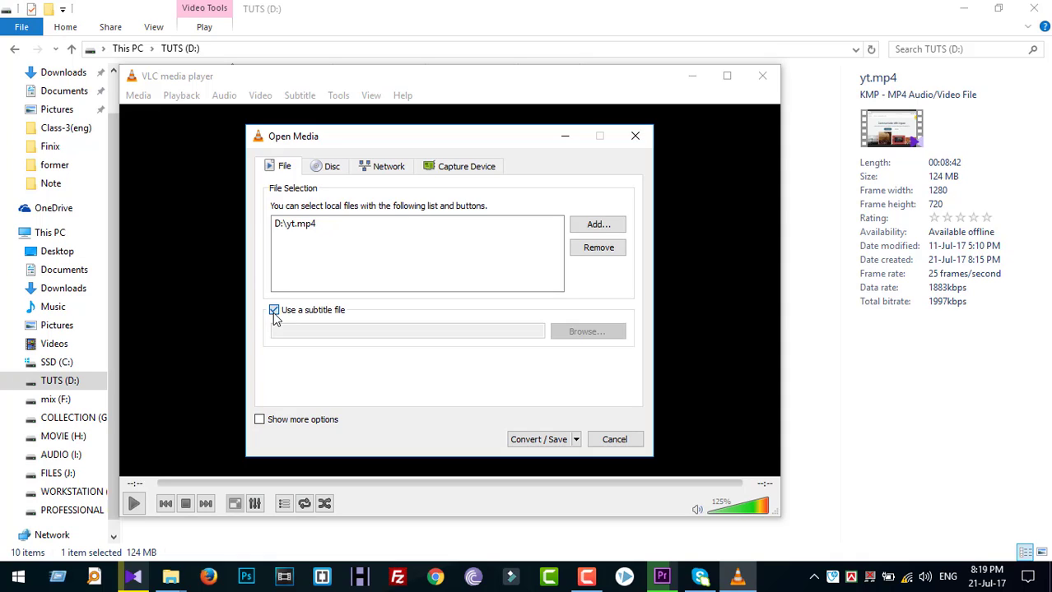
click(274, 310)
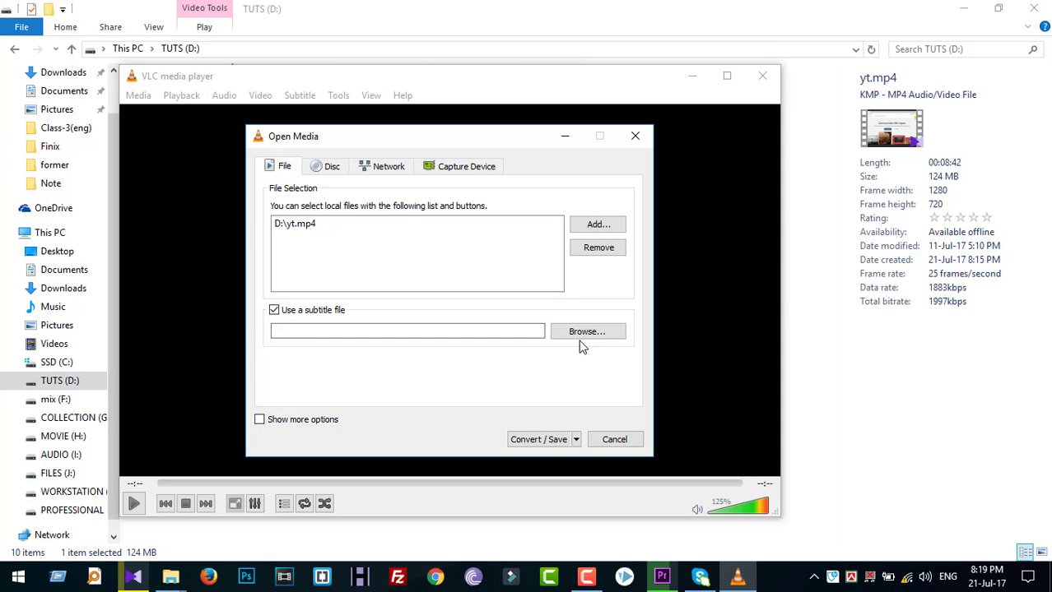
click(274, 310)
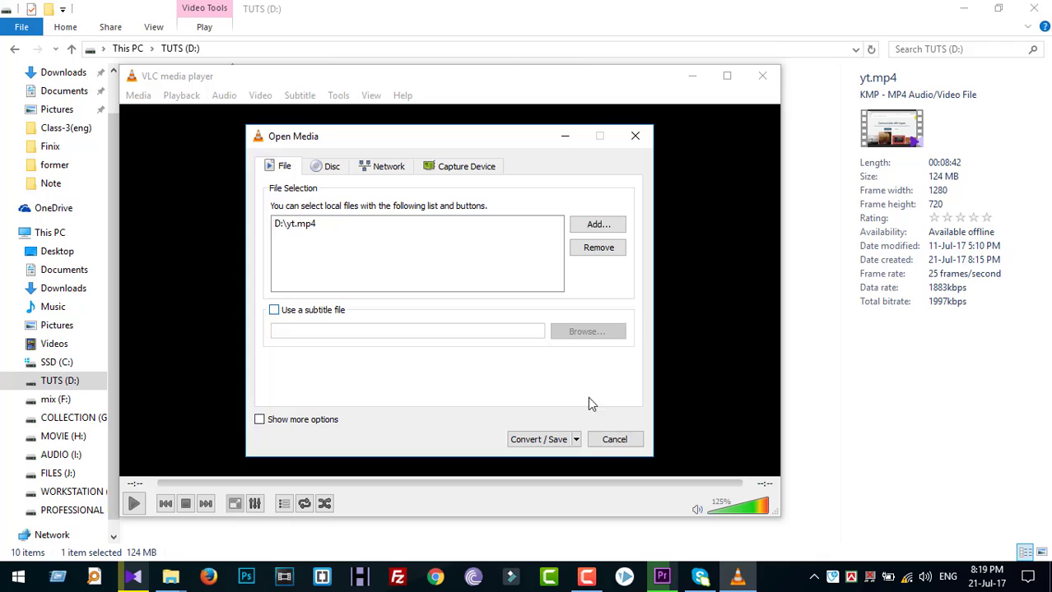
Choose Convert for the added video to open its conversion settings.
click(576, 440)
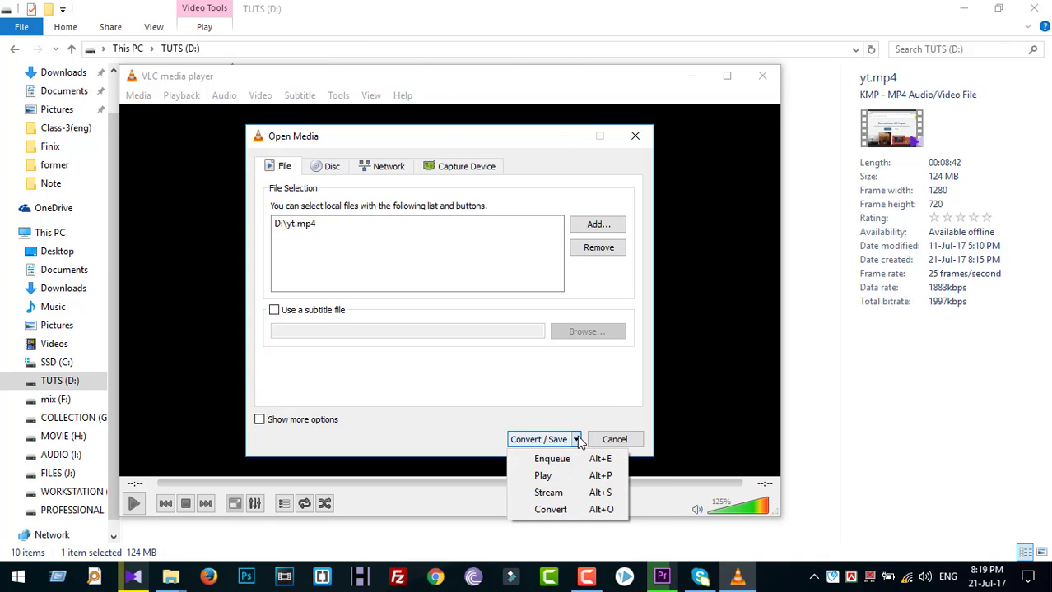
click(567, 508)
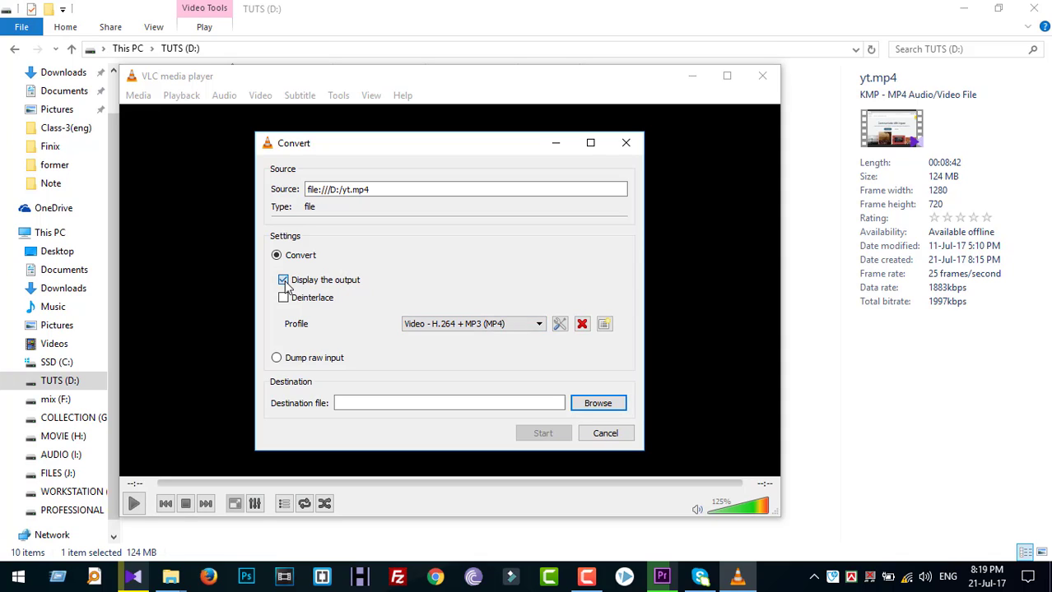
Set the conversion profile to Video for MPEG4 1080p TV/device.
click(522, 331)
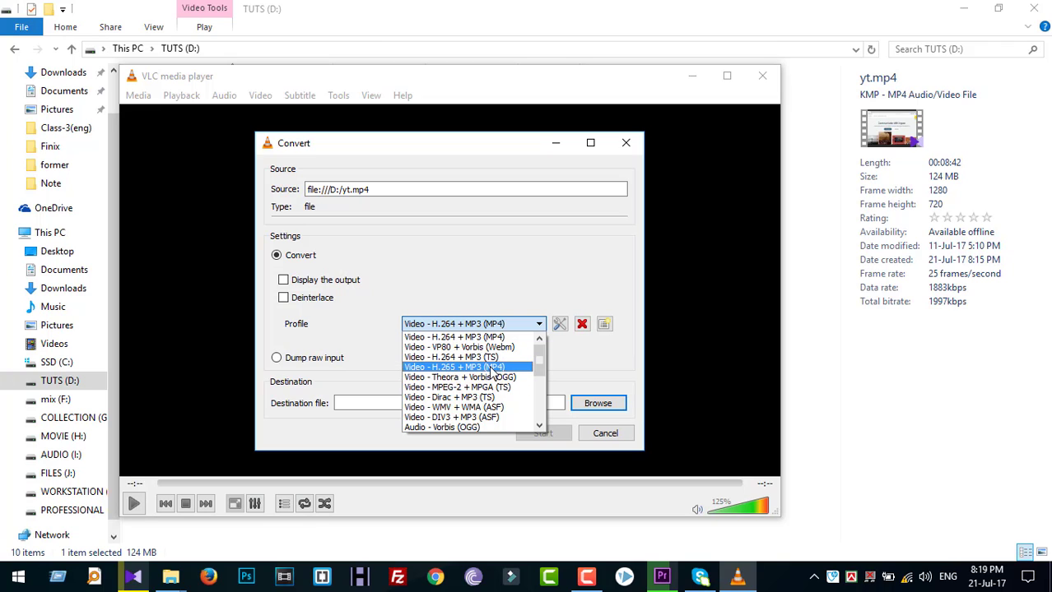
scroll(482, 420, down, 5)
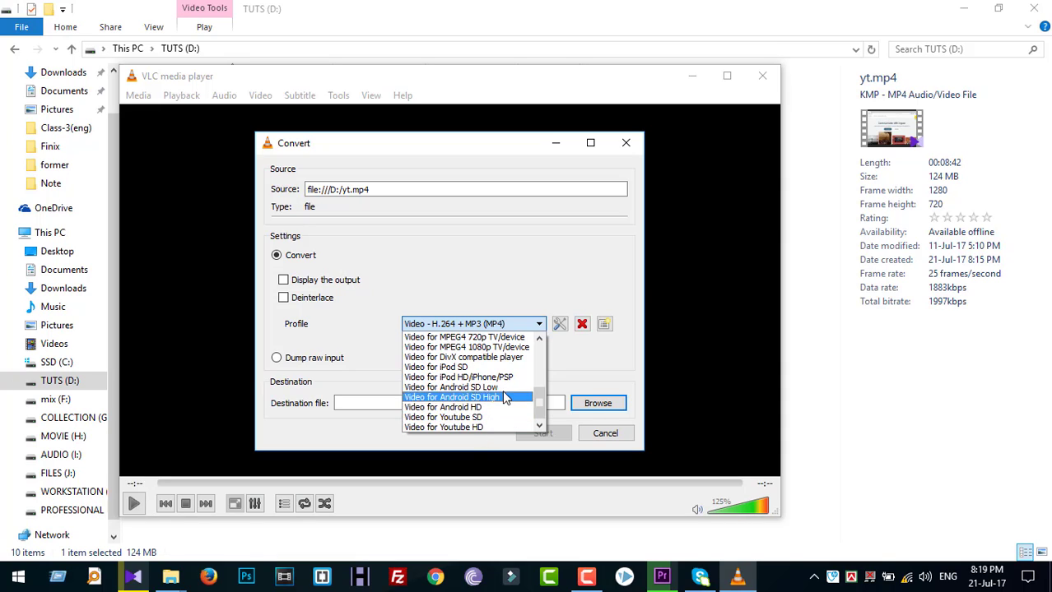
scroll(506, 400, up, 1)
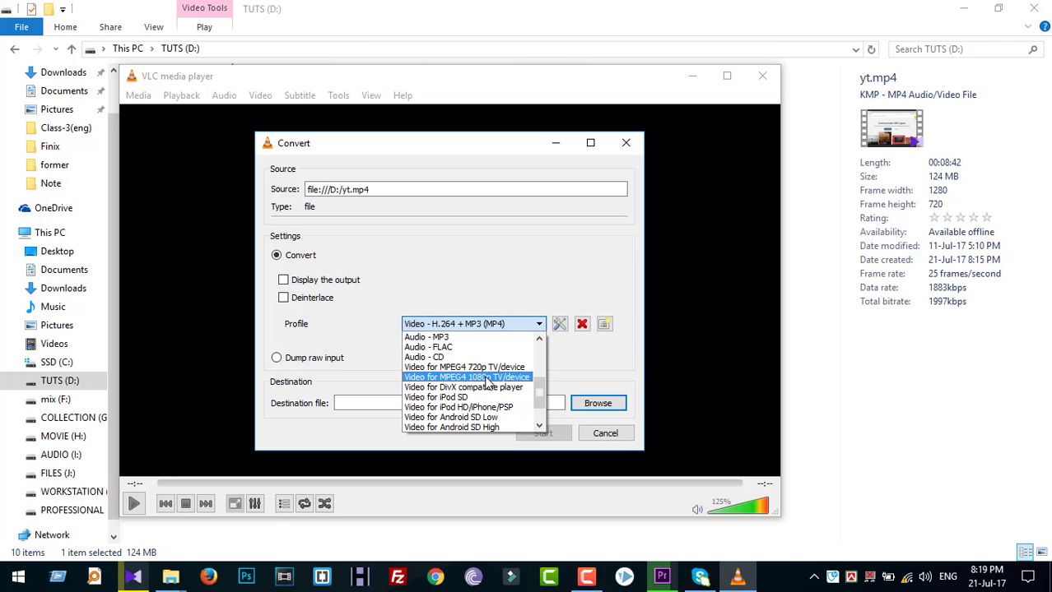
scroll(489, 384, up, 3)
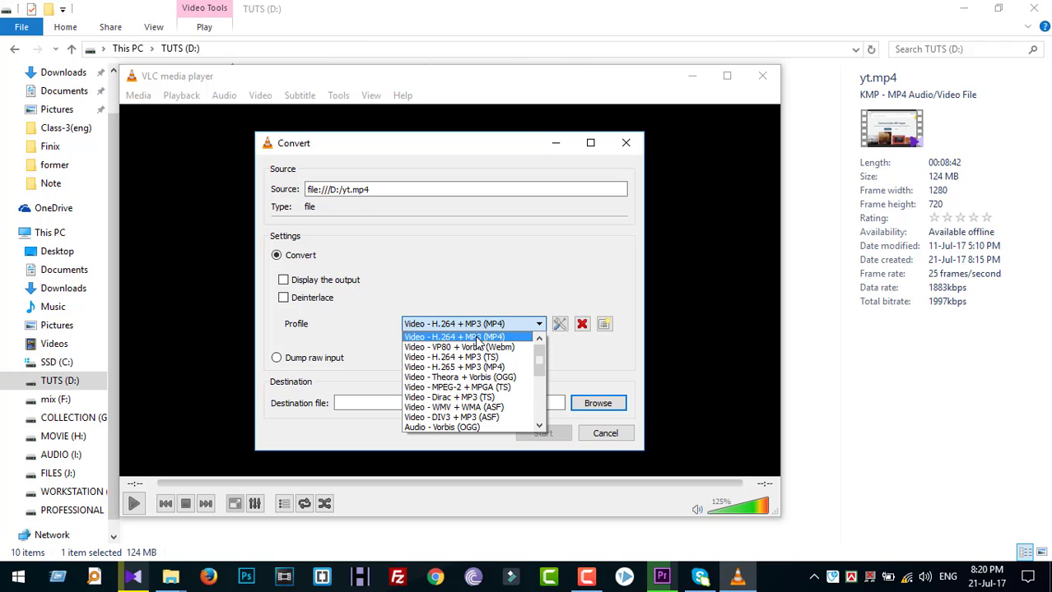
scroll(482, 366, down, 4)
click(476, 357)
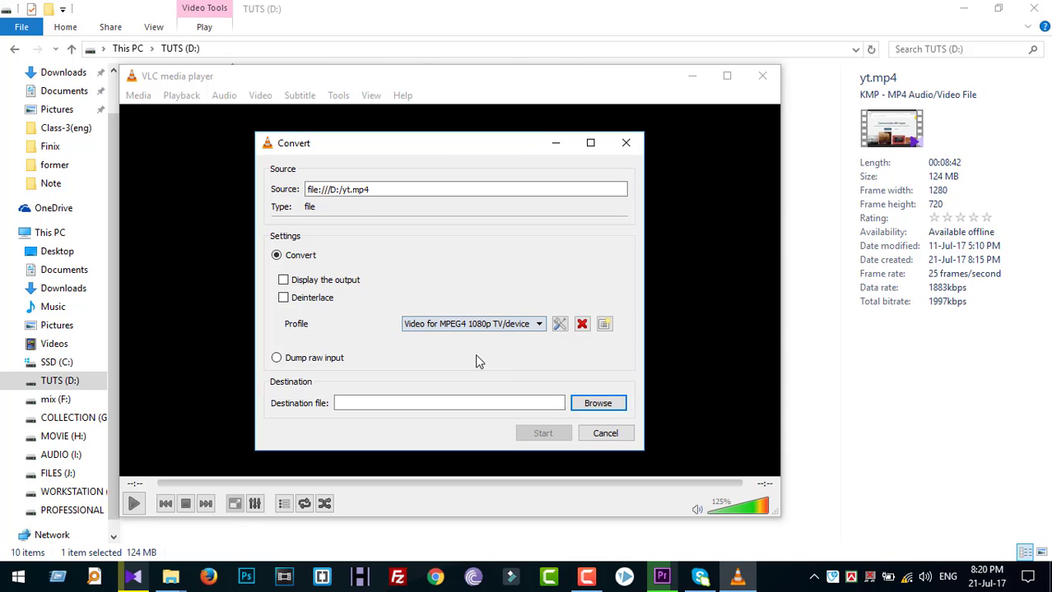
Set the conversion profile to Video - H.264 + MP3 (MP4).
click(491, 324)
scroll(491, 360, up, 1)
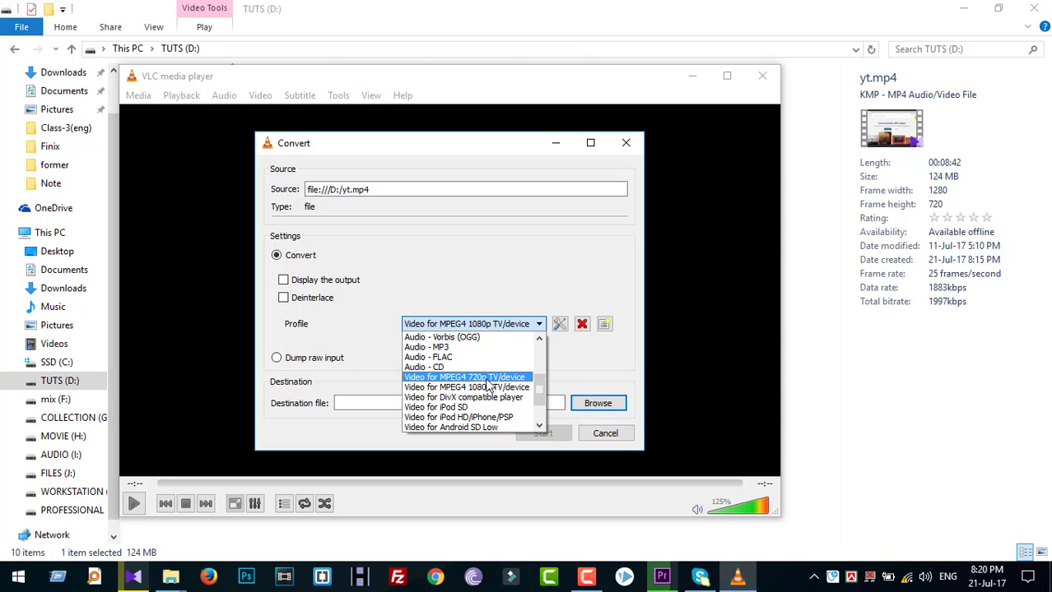
scroll(485, 381, up, 3)
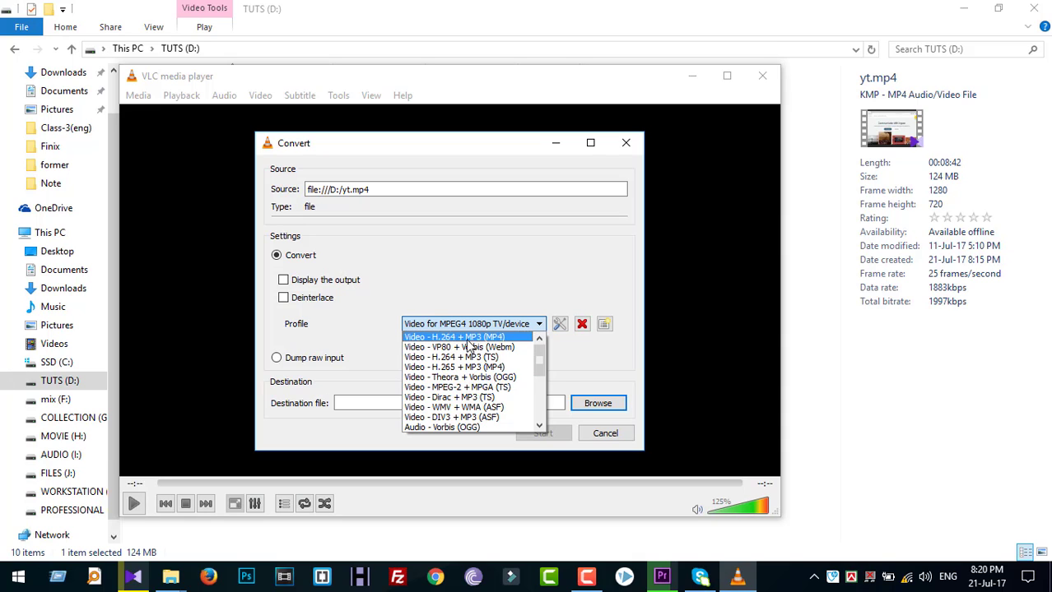
scroll(469, 358, down, 5)
scroll(471, 363, up, 5)
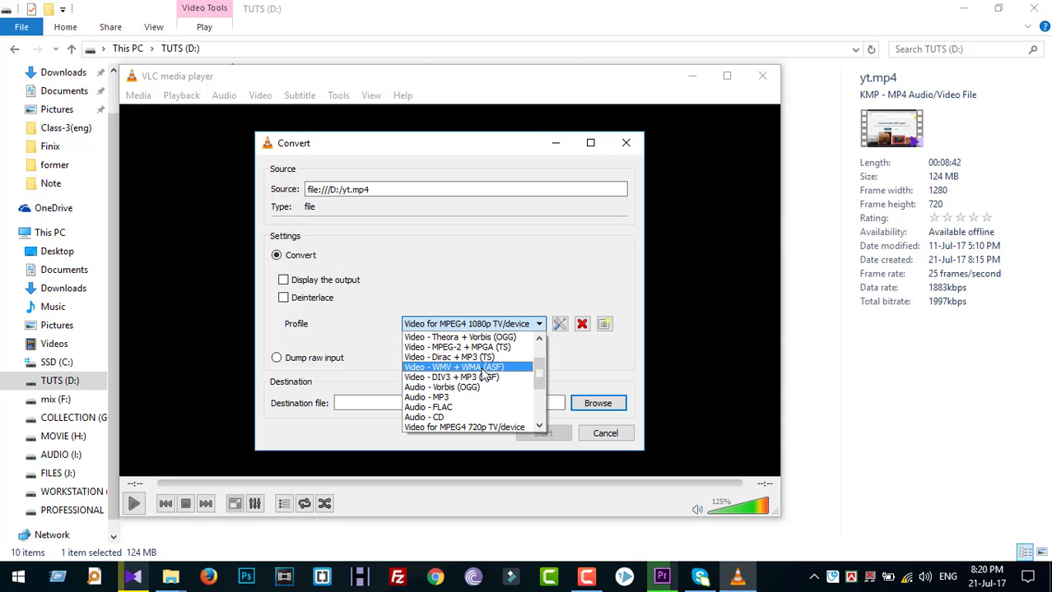
scroll(485, 389, down, 1)
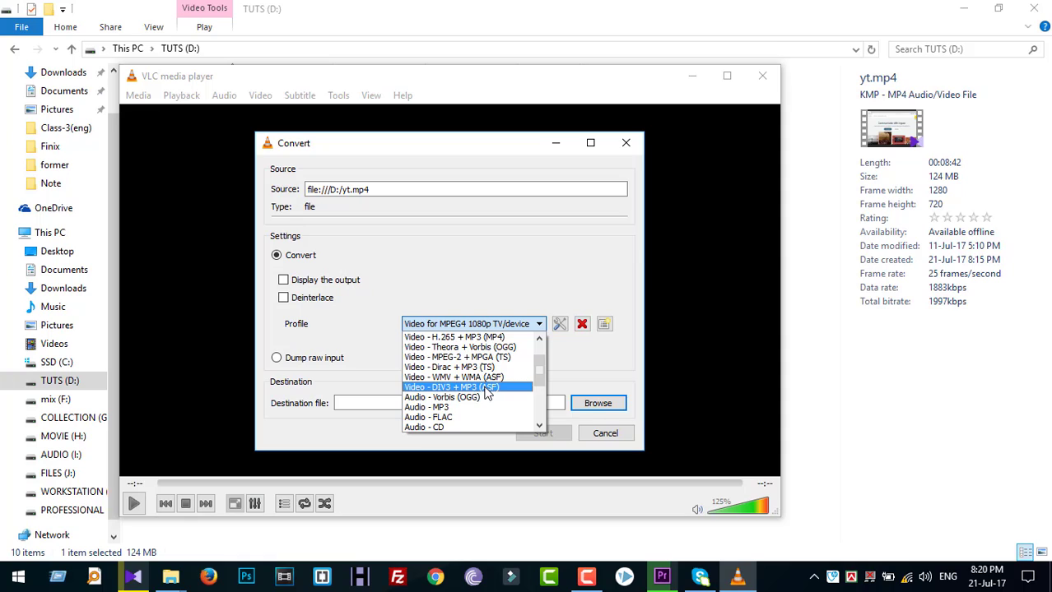
scroll(485, 392, up, 1)
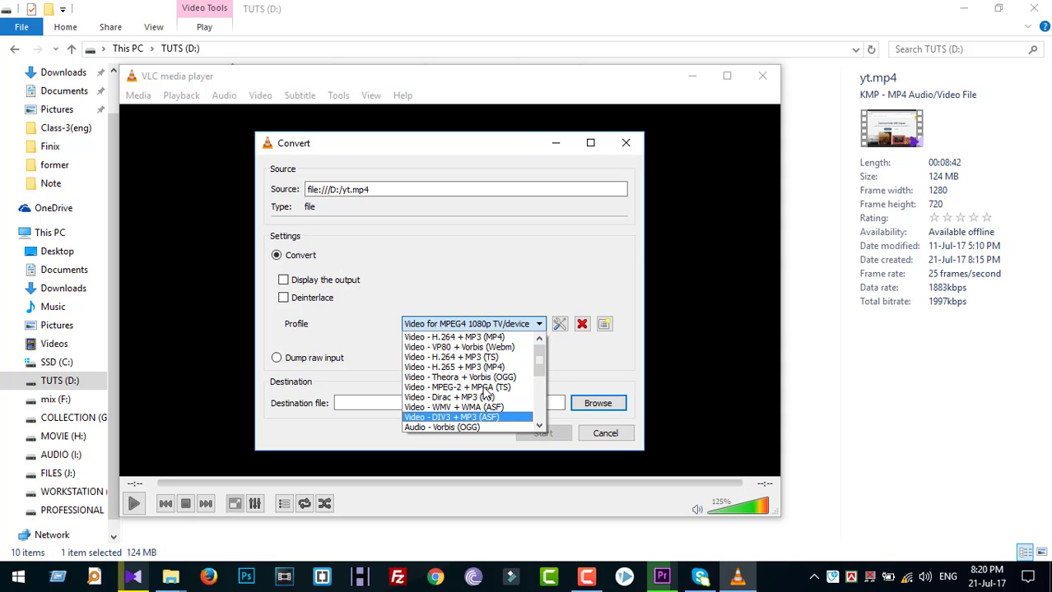
click(494, 337)
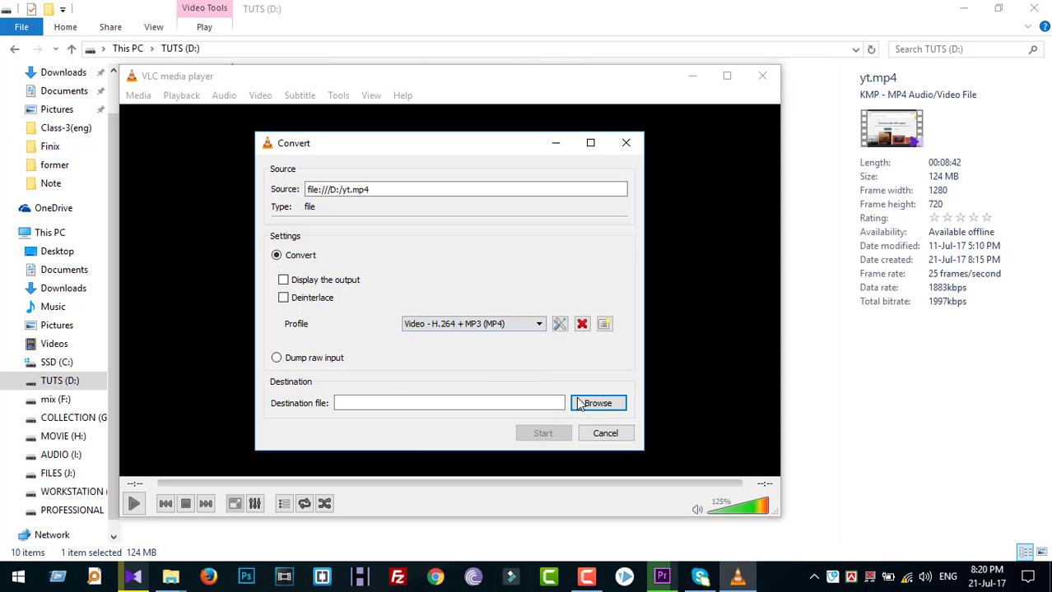
Set the conversion's destination to a file named ytvideo on the TUTS (D:) drive, using the mp4 container type.
click(401, 403)
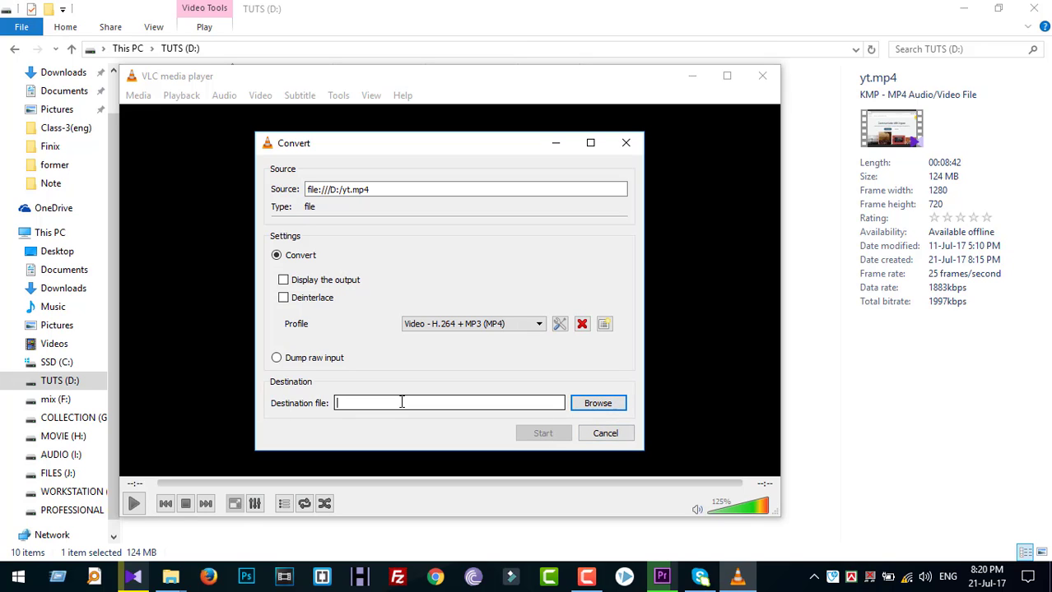
click(589, 403)
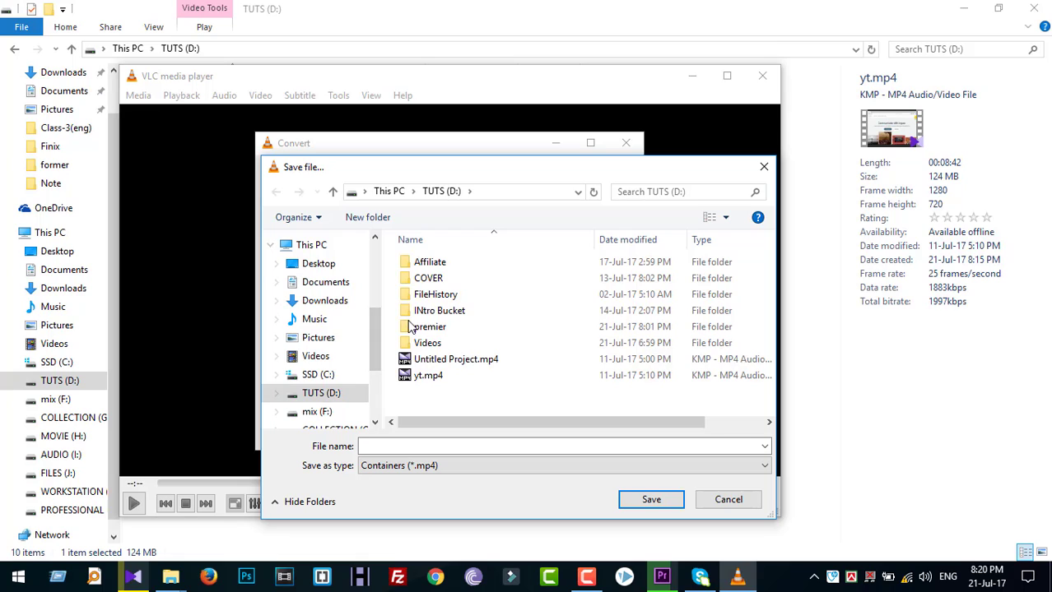
click(421, 449)
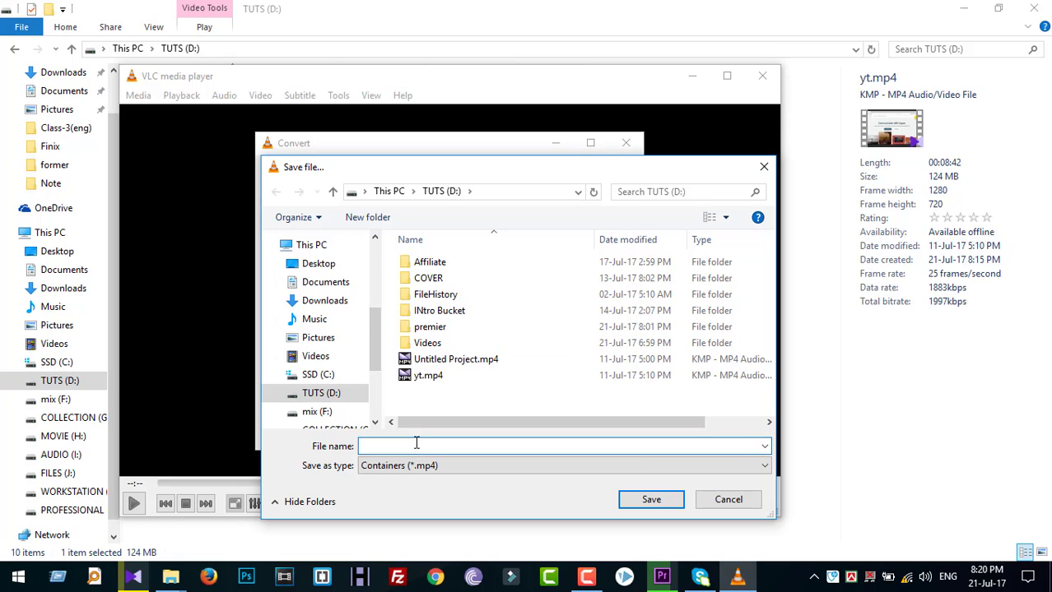
text(ytvideo)
click(651, 501)
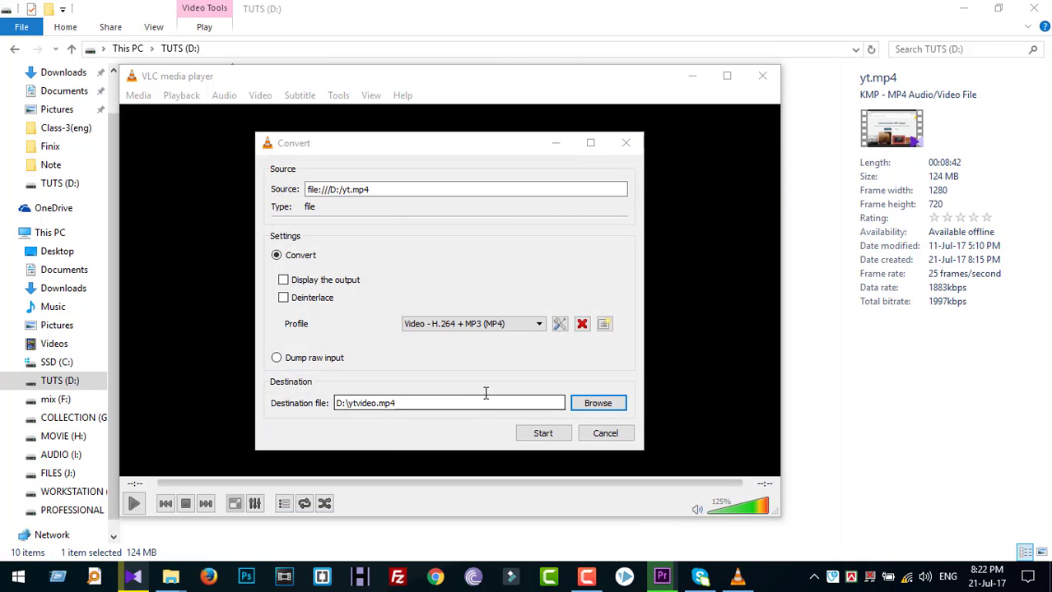
Start the conversion of yt.mp4 and close VLC media player once the conversion has finished.
click(542, 434)
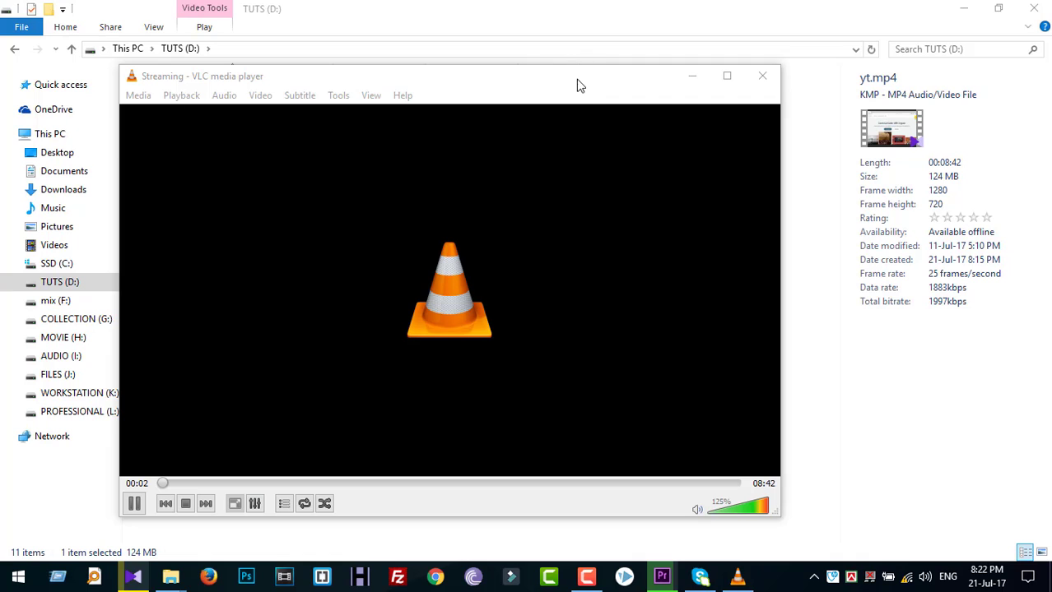
drag(589, 65, 611, 81)
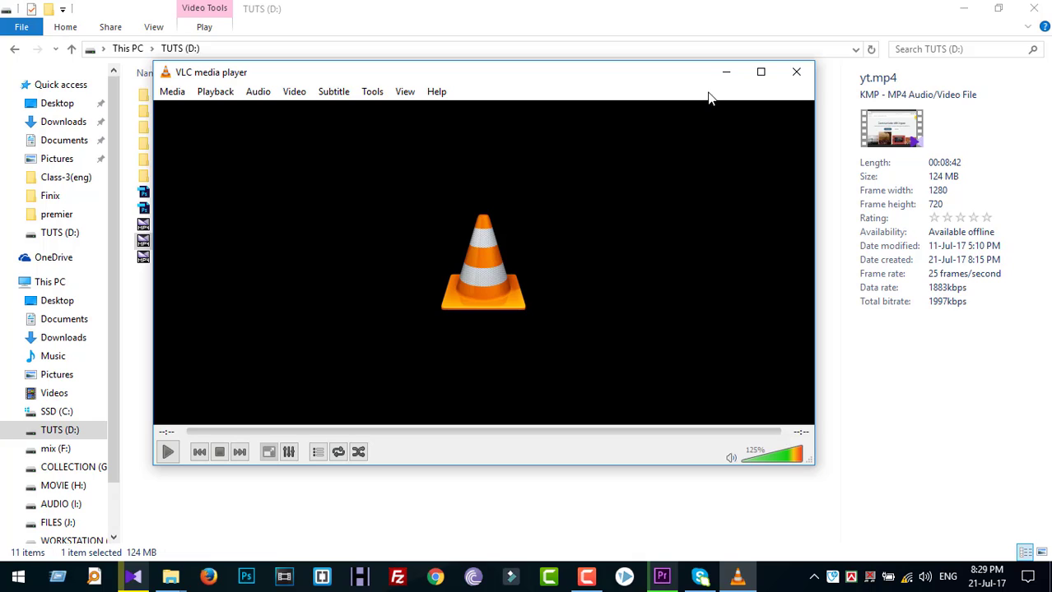
key(alt+F4)
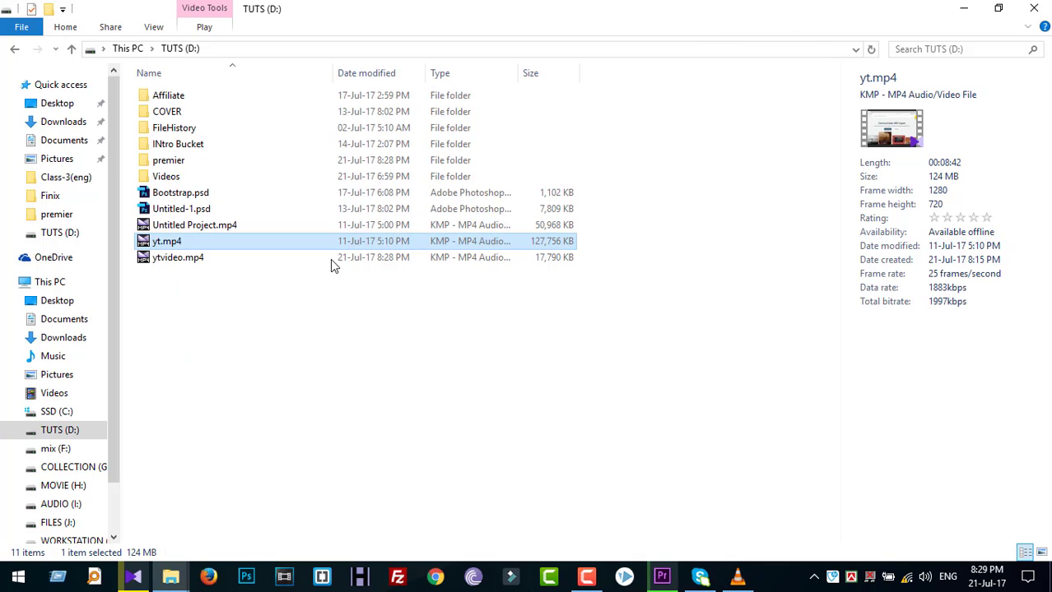
Compare the size, data rate and total bitrate of the converted ytvideo.mp4 with the original yt.mp4 on drive D.
click(196, 261)
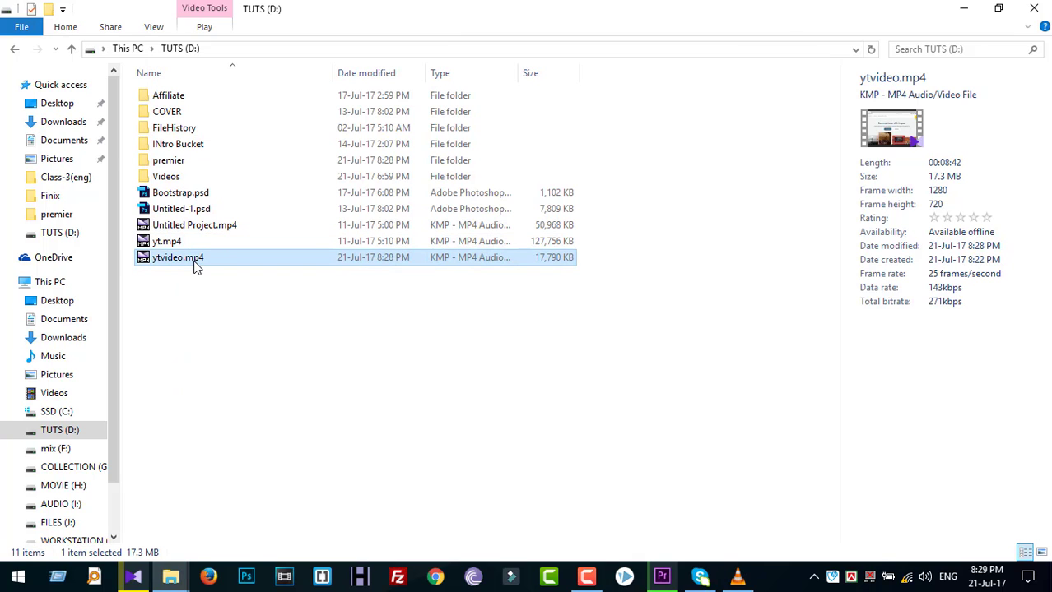
click(171, 243)
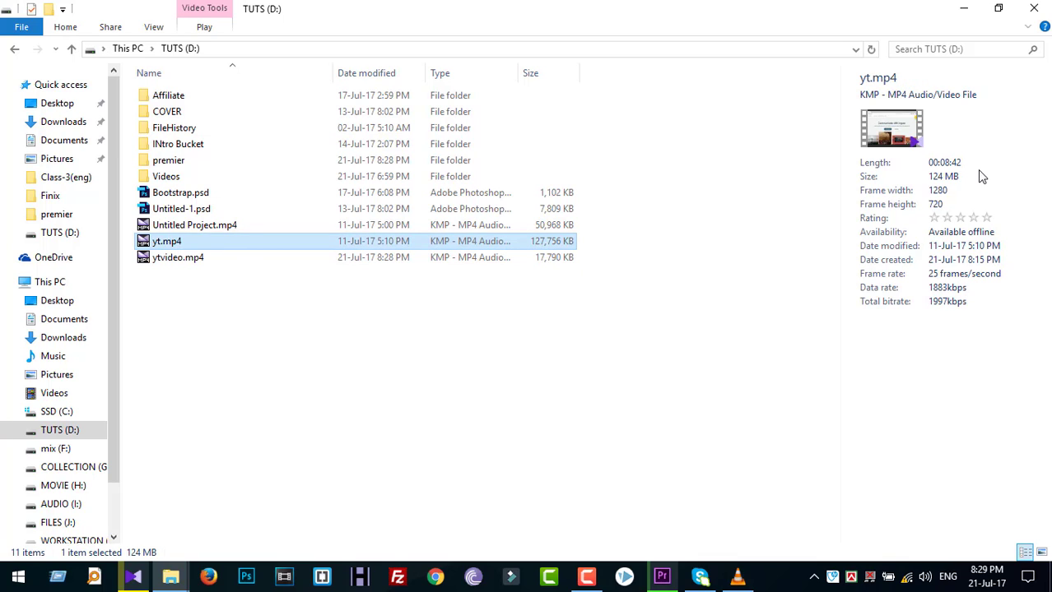
click(170, 262)
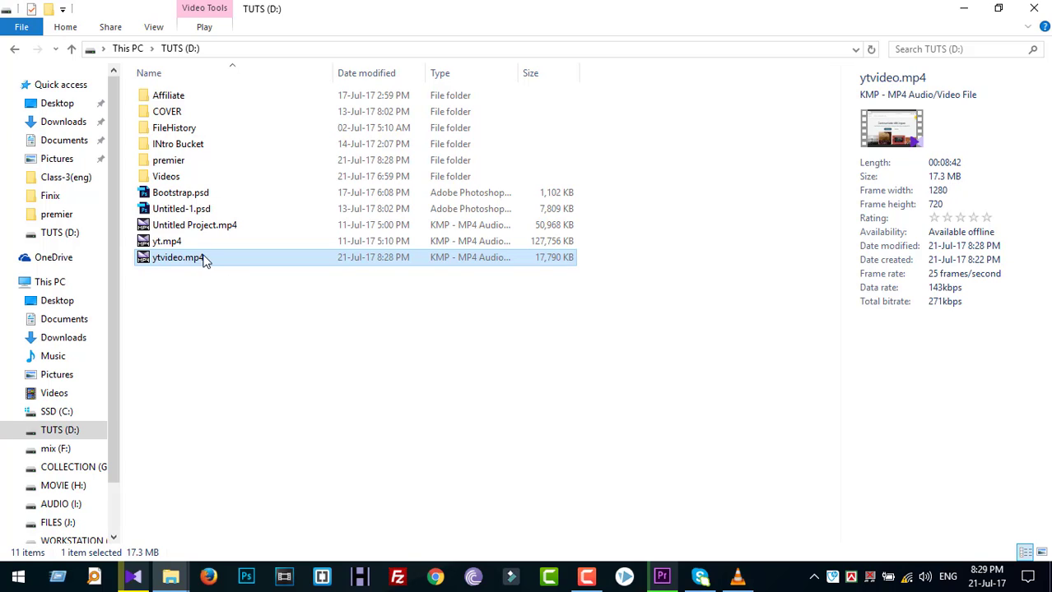
click(176, 244)
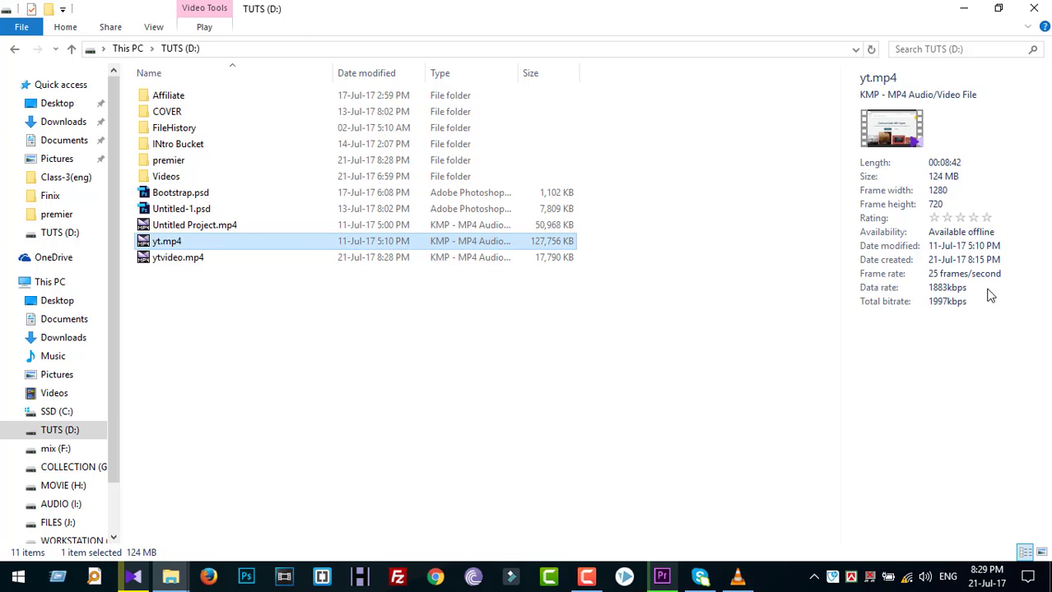
click(183, 260)
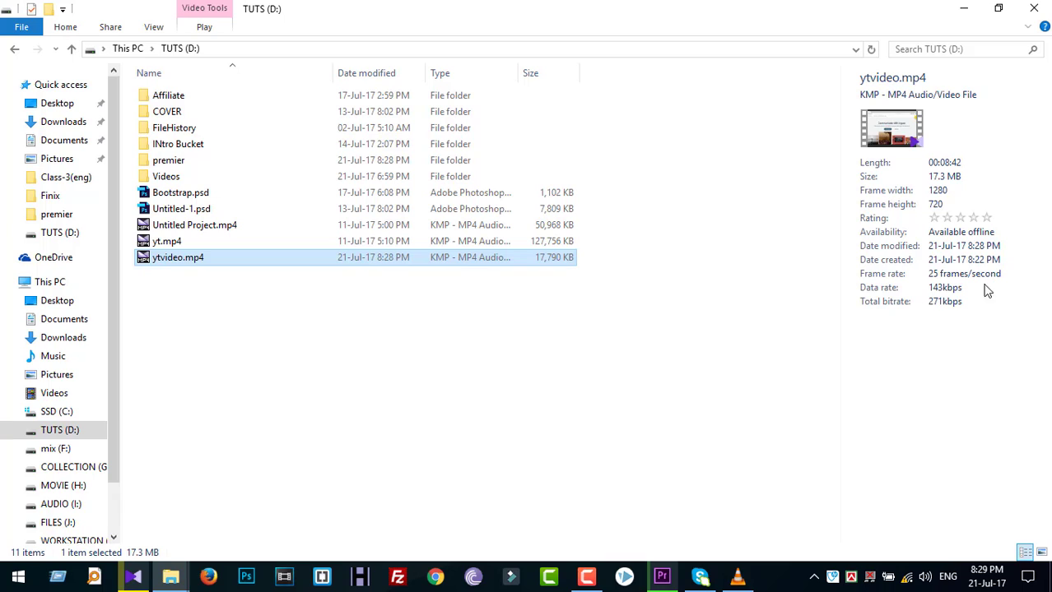
Open the original yt.mp4 and select the converted ytvideo.mp4 to check the two videos against each other.
click(145, 245)
click(159, 260)
double_click(172, 243)
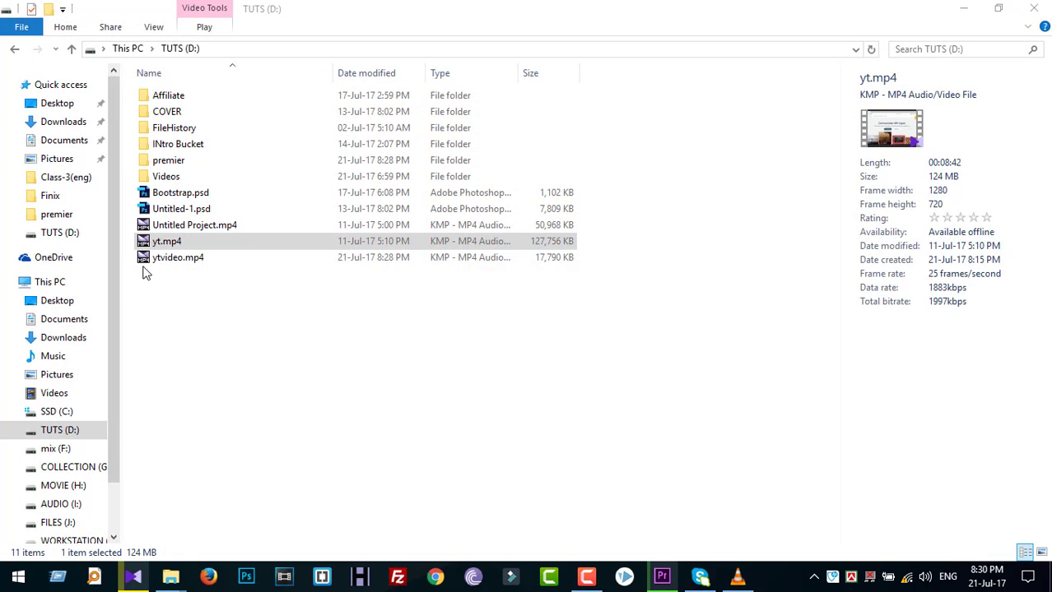
click(148, 259)
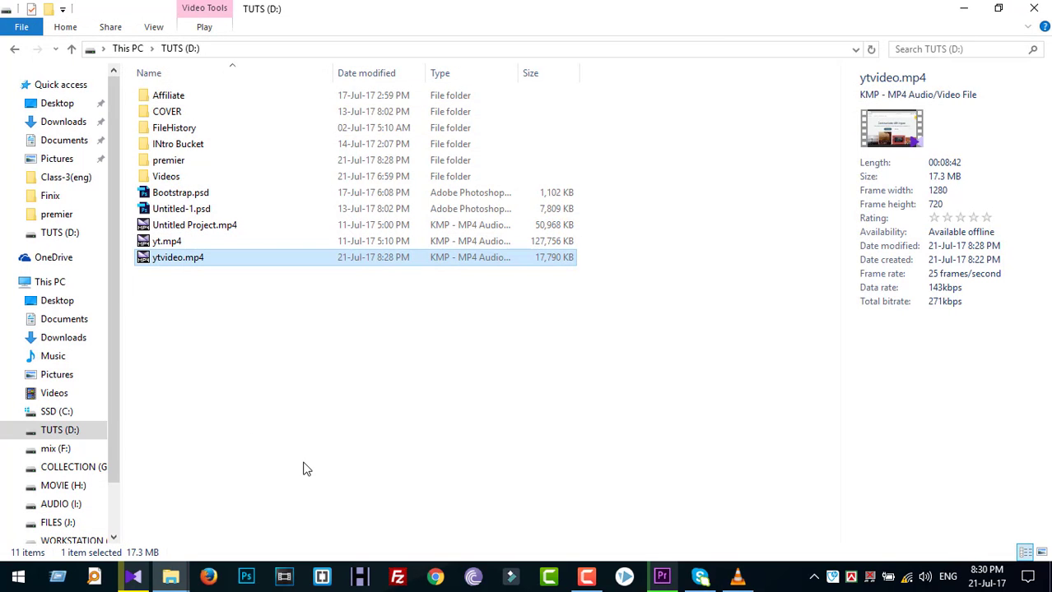